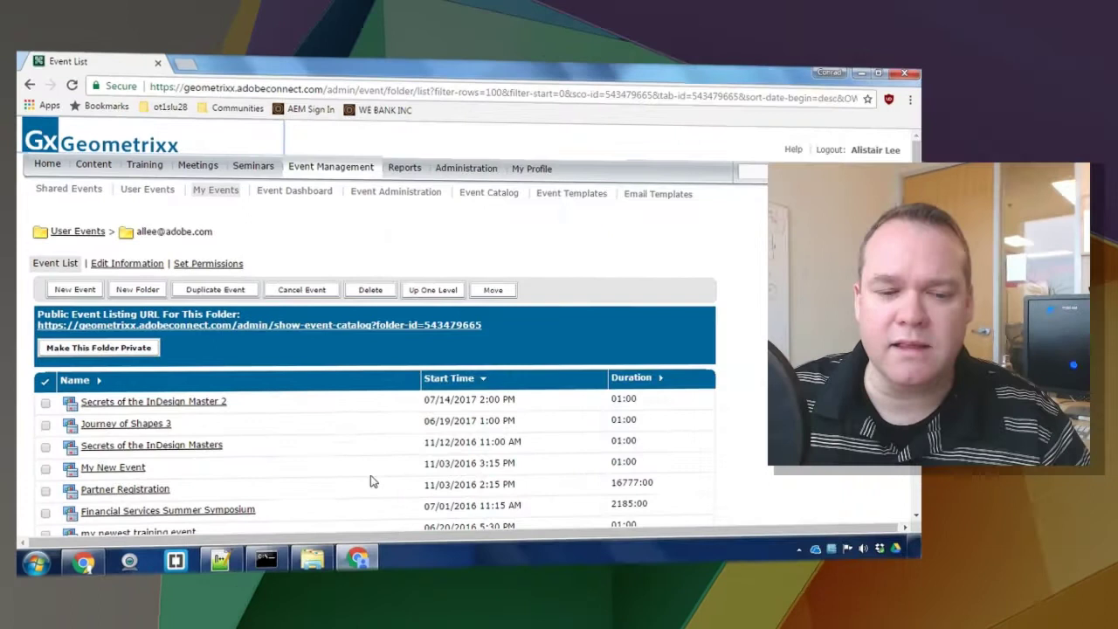
Step: Open the e-mail options of the Journey of Shapes 3 event
left_click(99, 422)
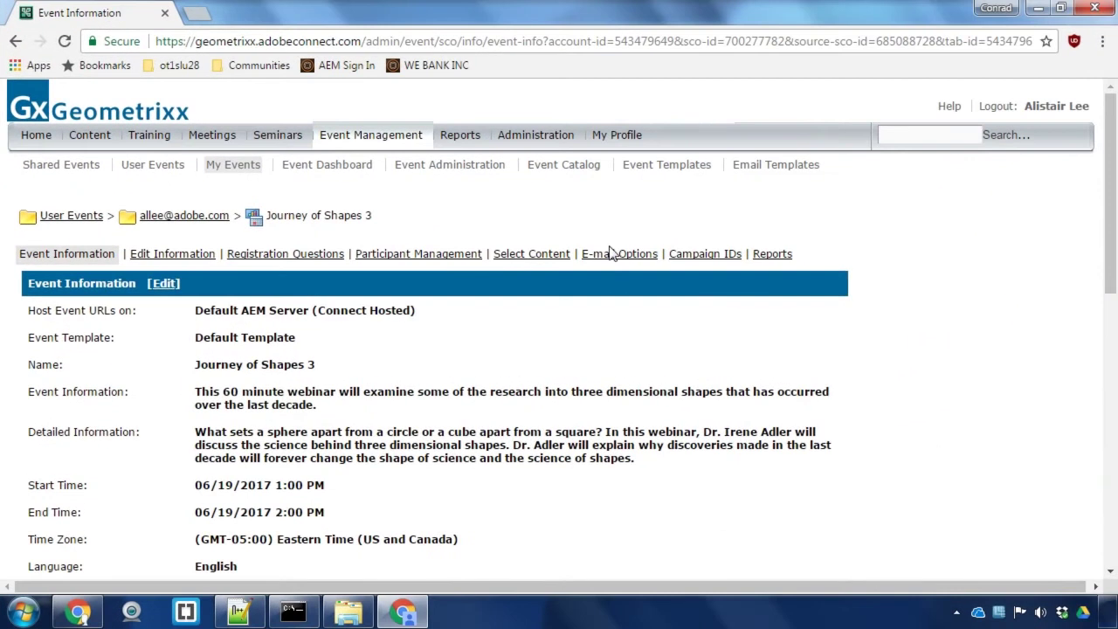
left_click(613, 254)
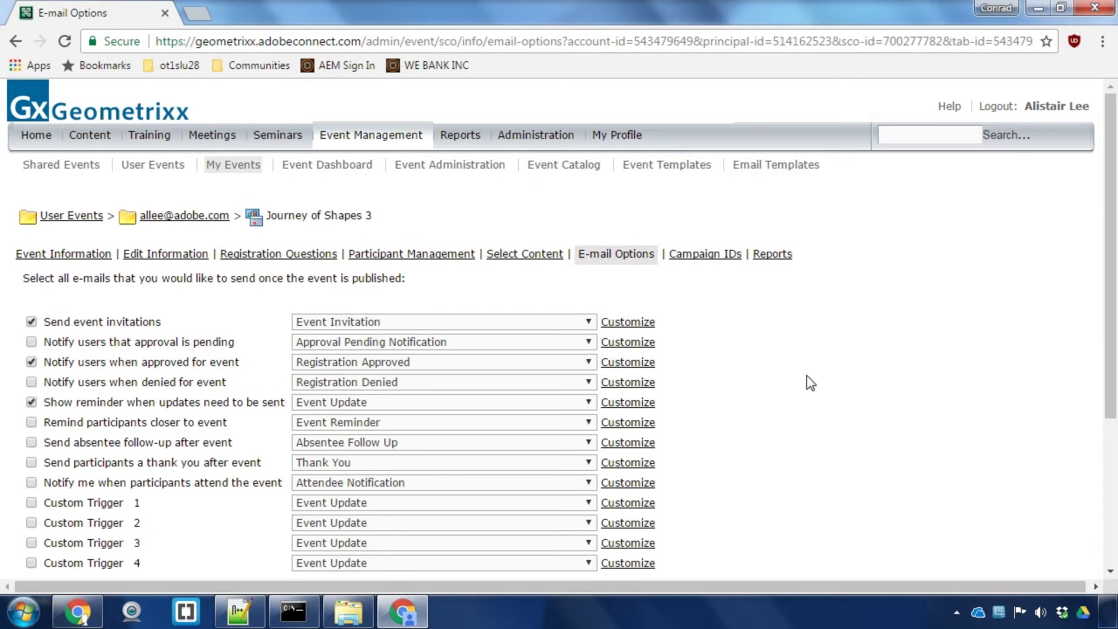
scroll(808, 382, "down", 3)
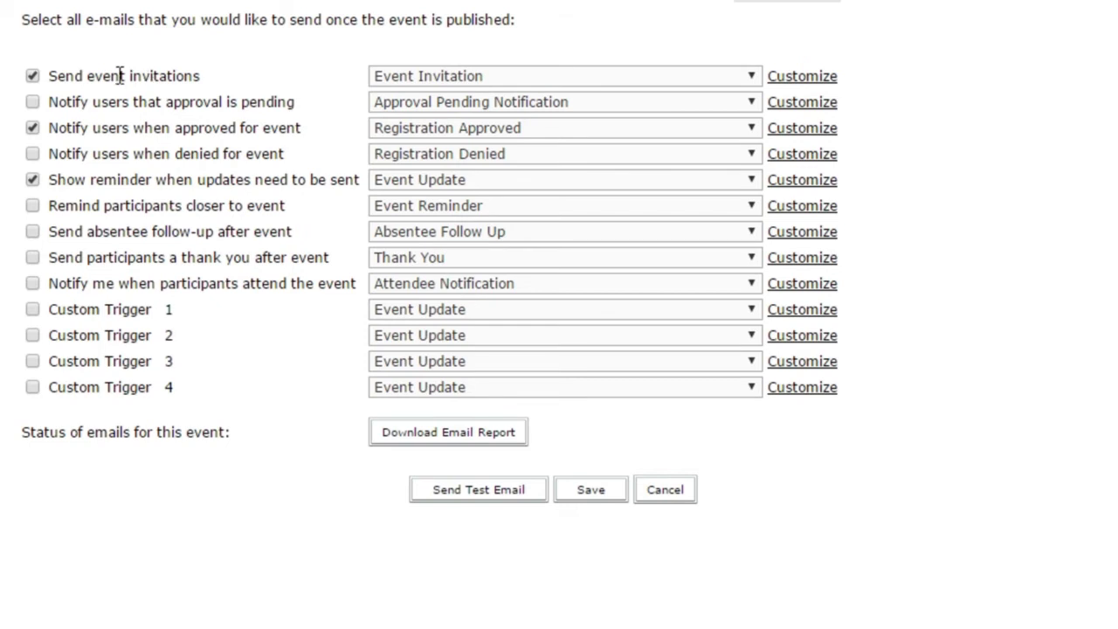
Step: Enable the e-mail that reminds participants closer to the event, and view the template choices for Custom Trigger 1
left_click_drag(66, 128, 289, 128)
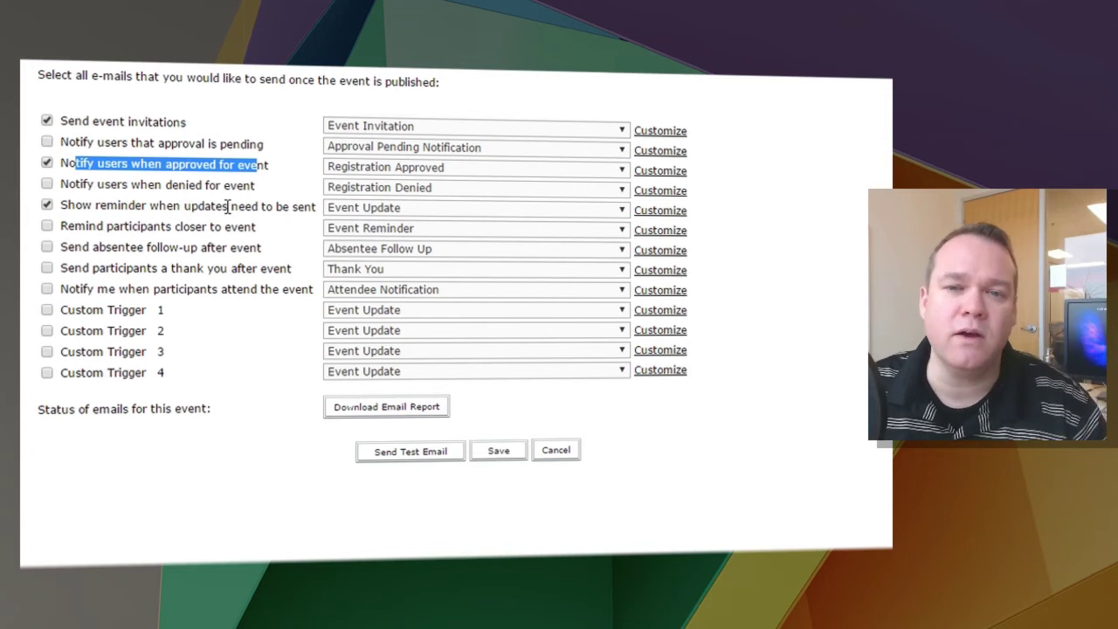
left_click(142, 180)
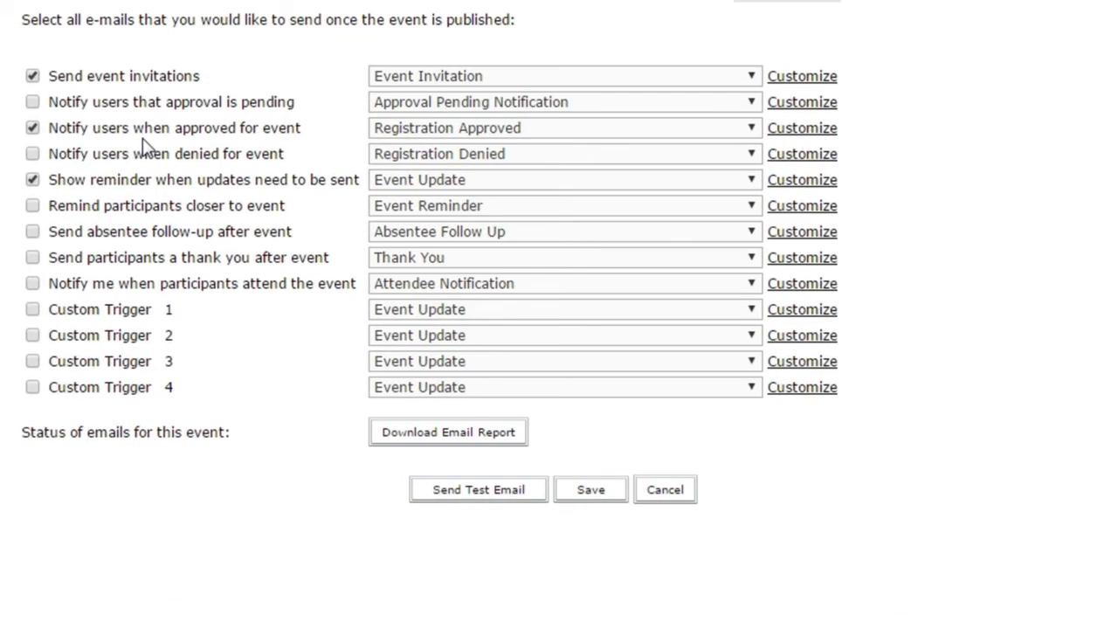
left_click(32, 206)
left_click_drag(66, 179, 338, 185)
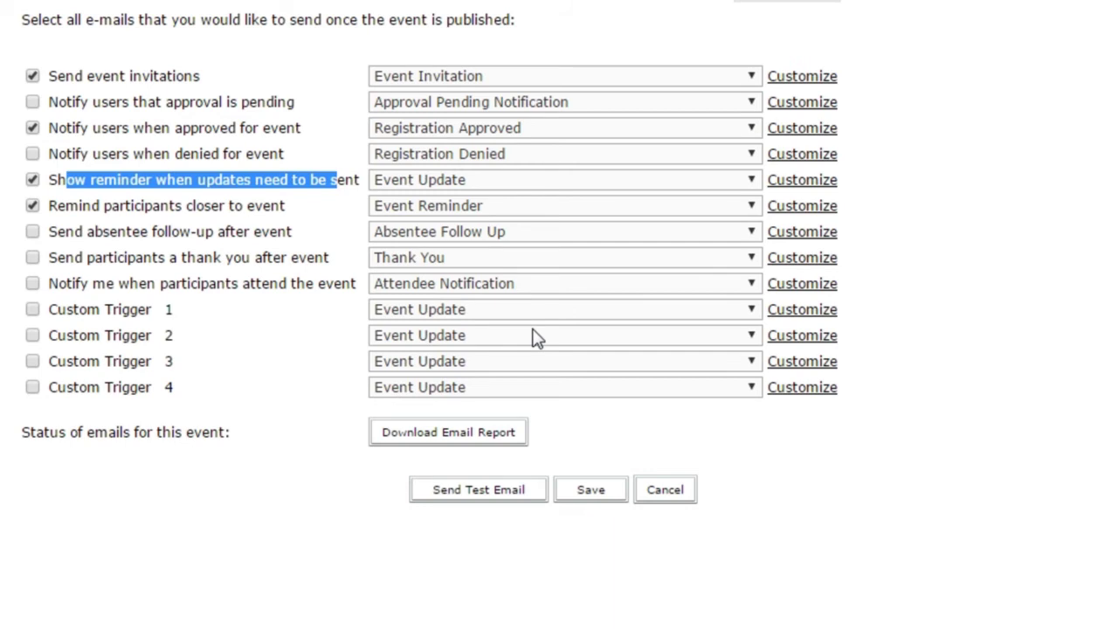
left_click(451, 311)
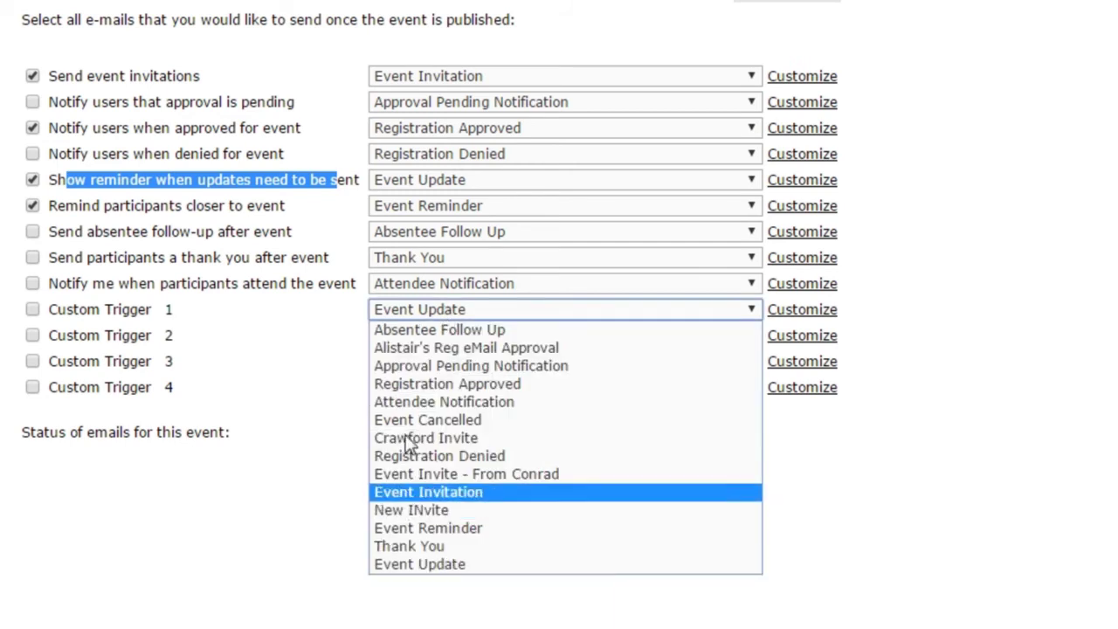
left_click(342, 325)
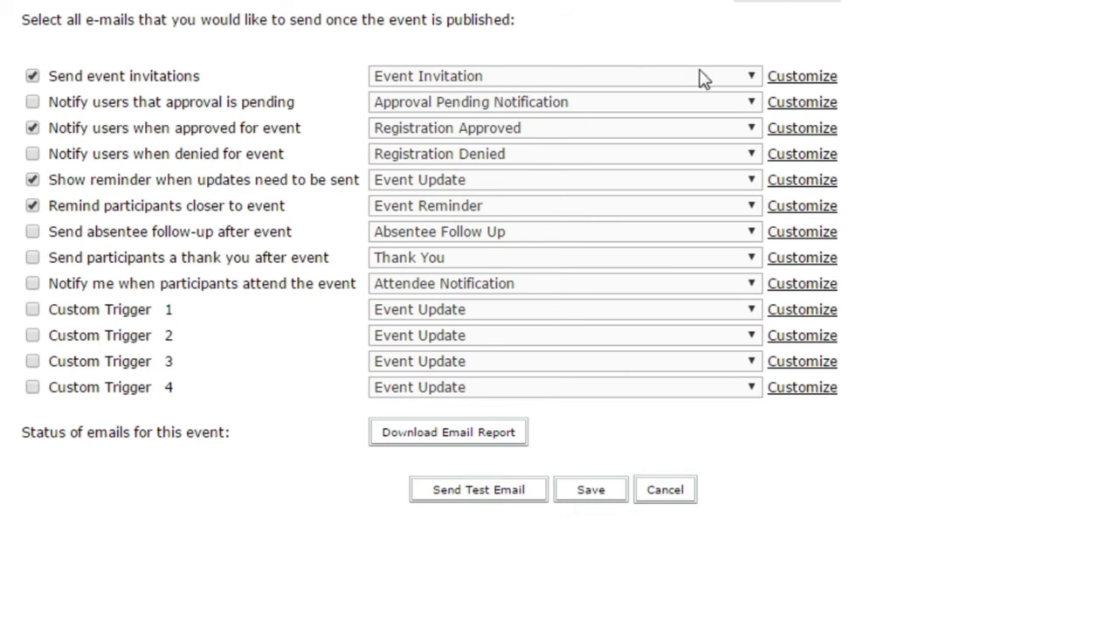
Step: Open the event invitation e-mail for customization and examine its settings, calendar message, runtime fields and template preview
left_click(804, 77)
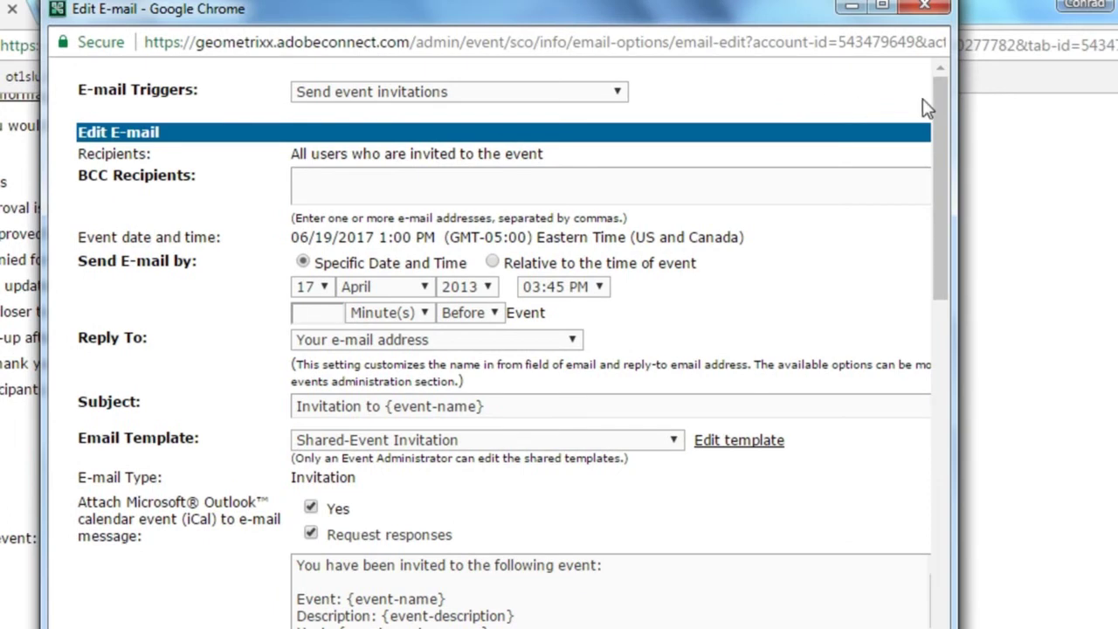
left_click_drag(937, 112, 1106, 454)
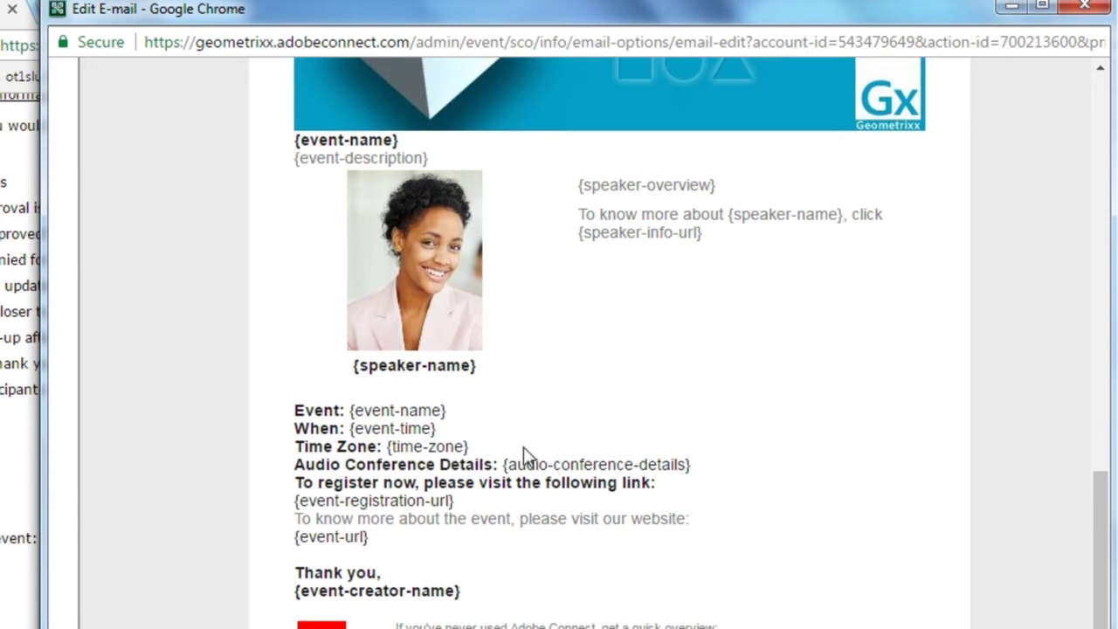
scroll(459, 465, "up", 4)
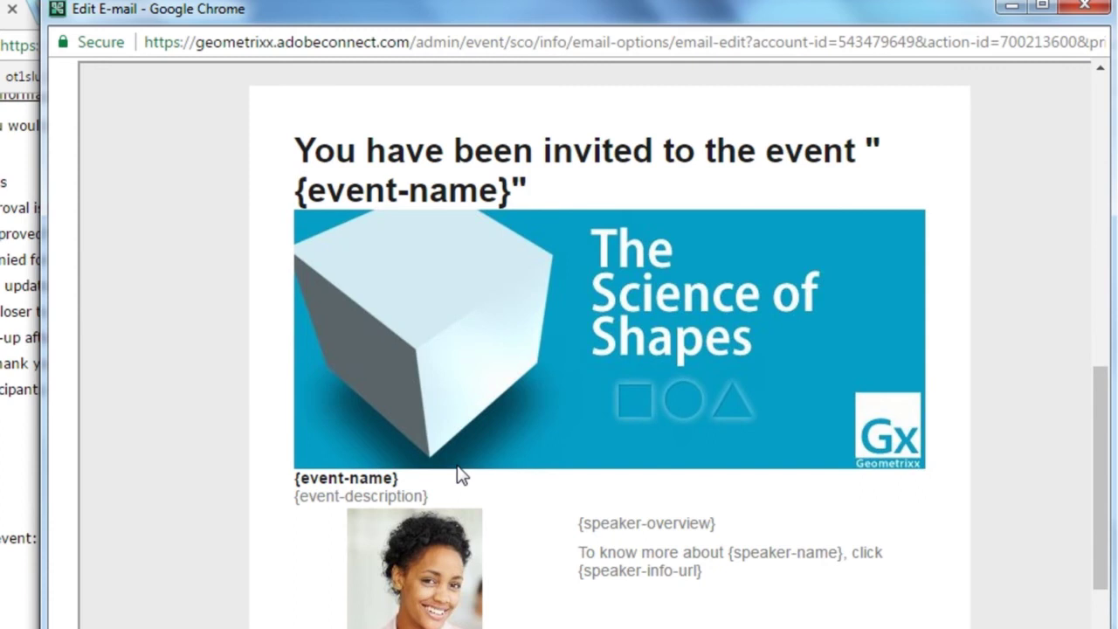
scroll(463, 481, "up", 3)
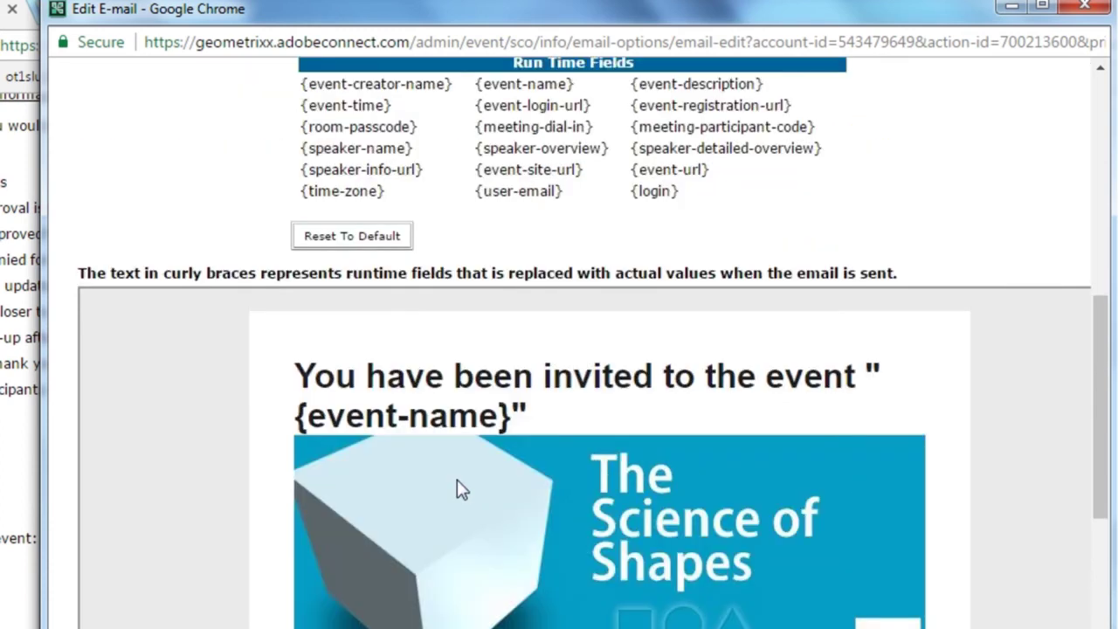
scroll(457, 480, "up", 7)
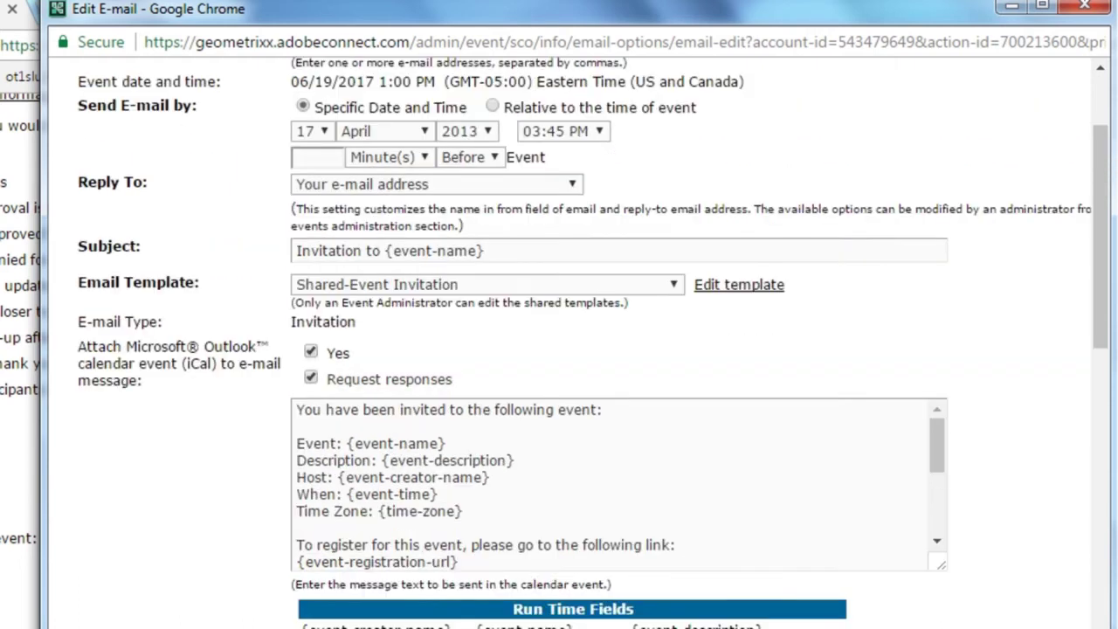
scroll(481, 614, "down", 8)
scroll(546, 574, "up", 5)
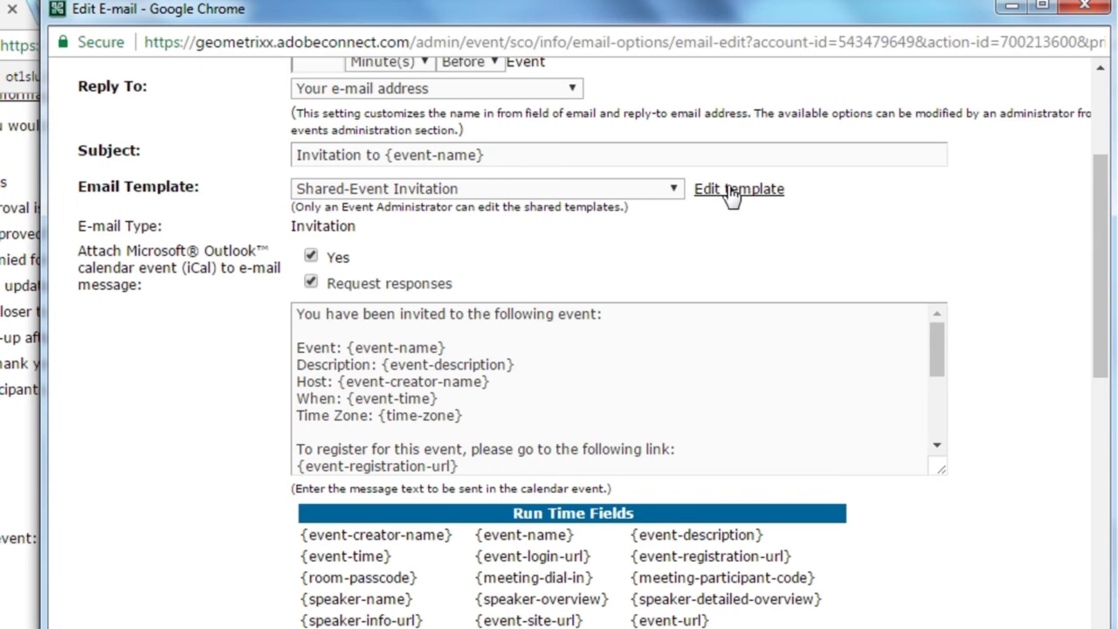
scroll(730, 188, "up", 3)
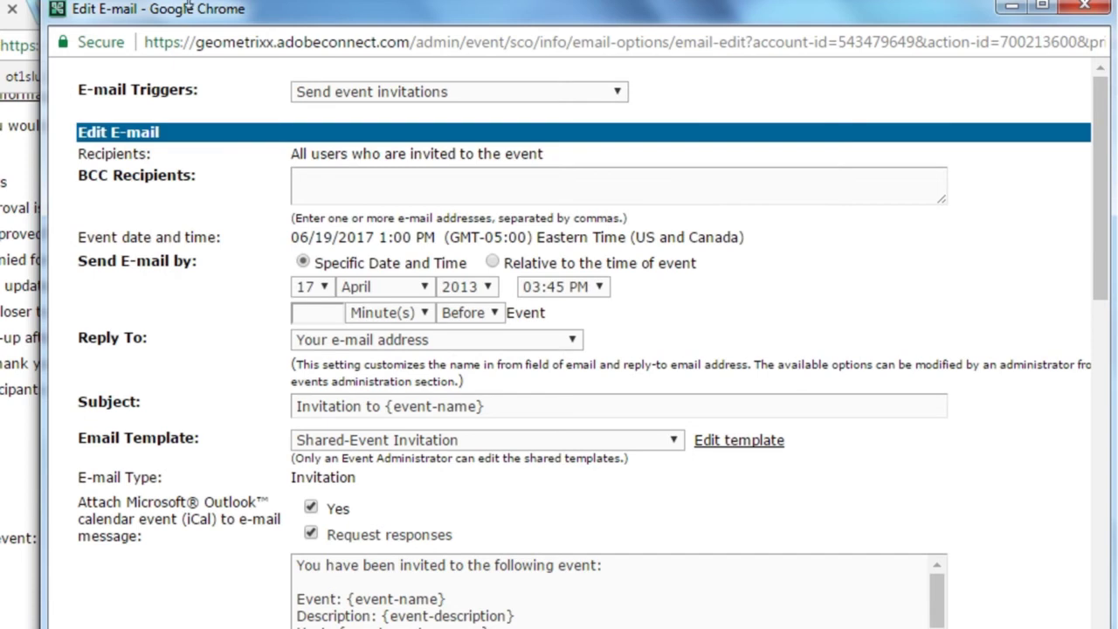
Step: View the settings of the "Remind participants closer to event" trigger, and return to the "Send event invitations" trigger
left_click(428, 93)
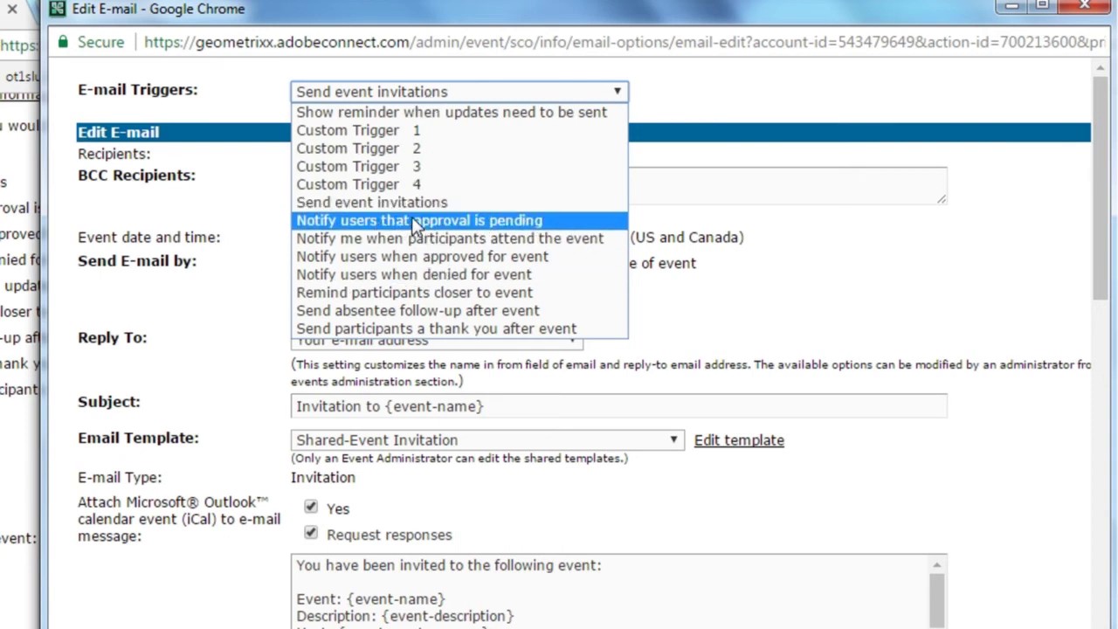
left_click(493, 293)
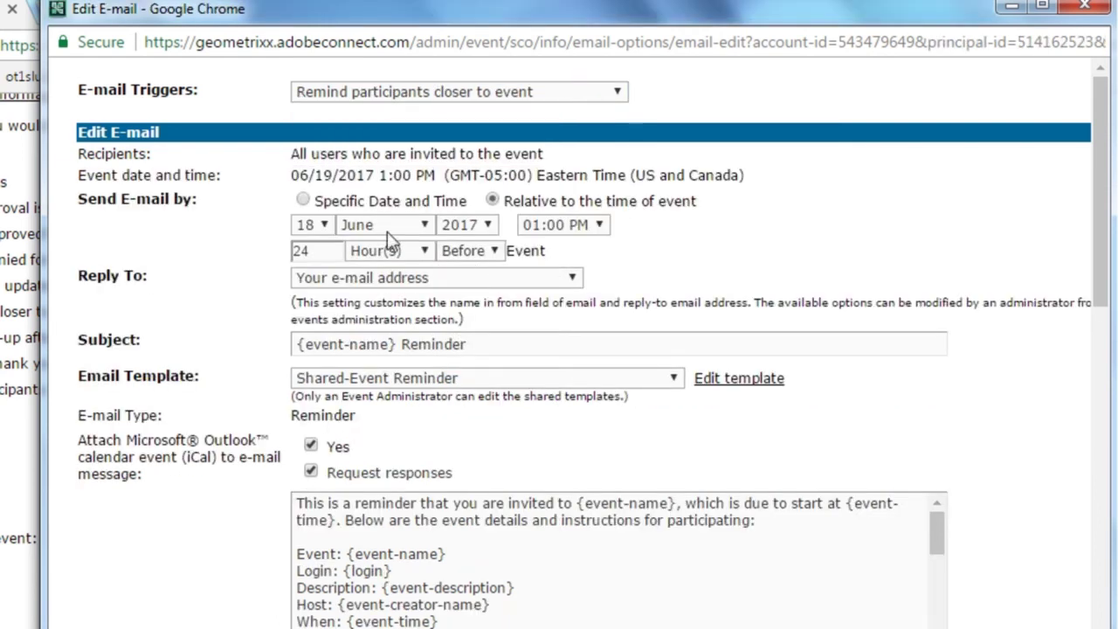
left_click(603, 107)
left_click(542, 206)
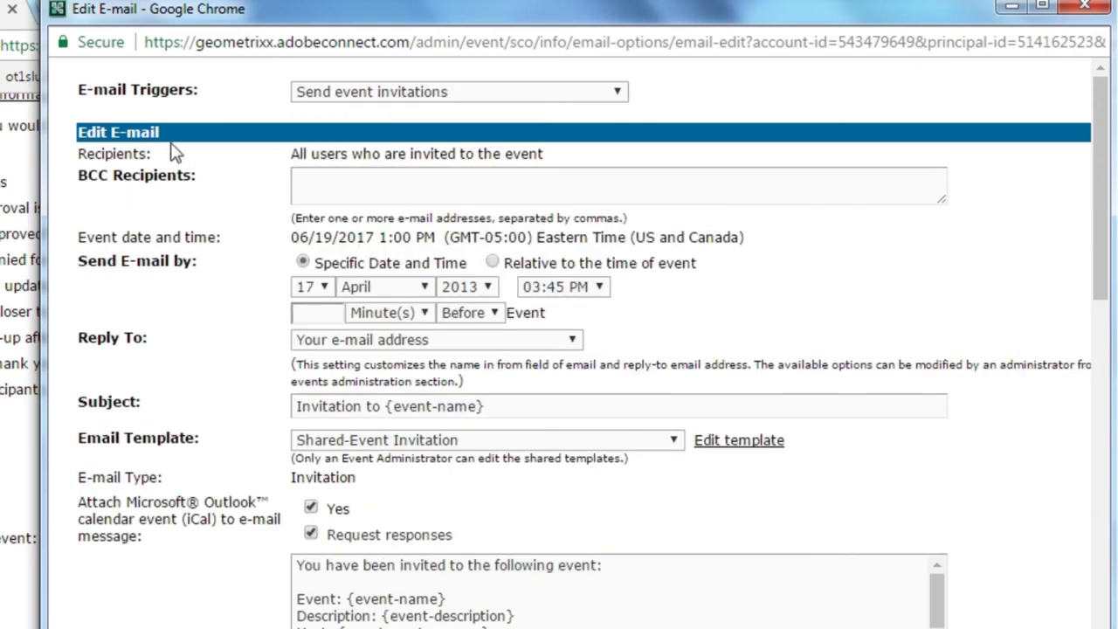
Step: Set the invitation's send year to 2018 and switch its timing to relative to the time of the event
left_click_drag(114, 154, 408, 154)
left_click(407, 155)
left_click(420, 197)
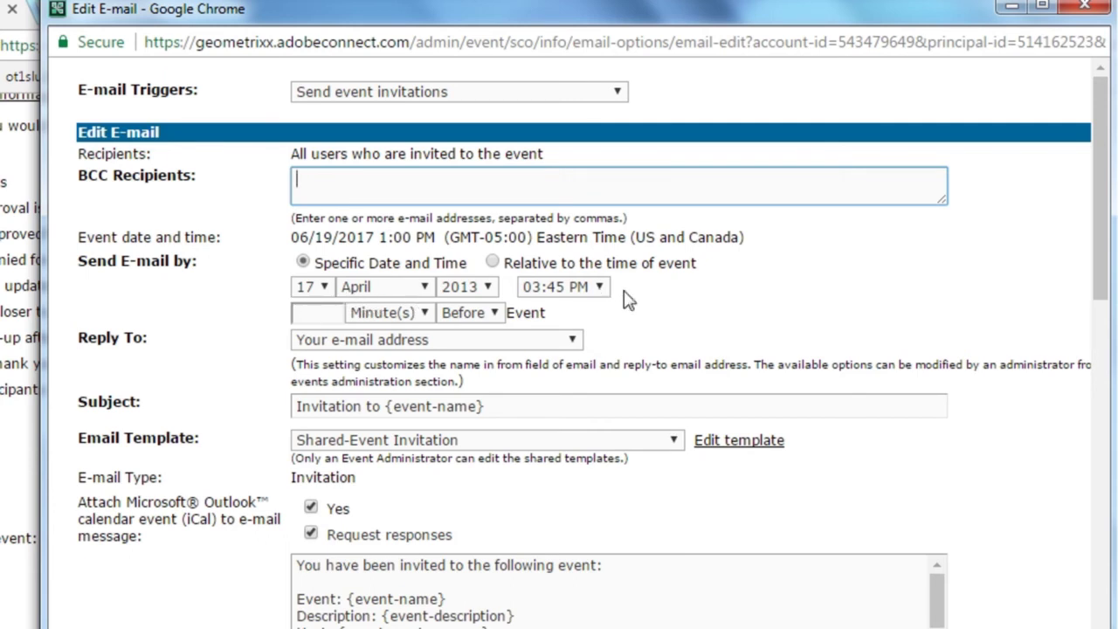
left_click(479, 292)
left_click(479, 613)
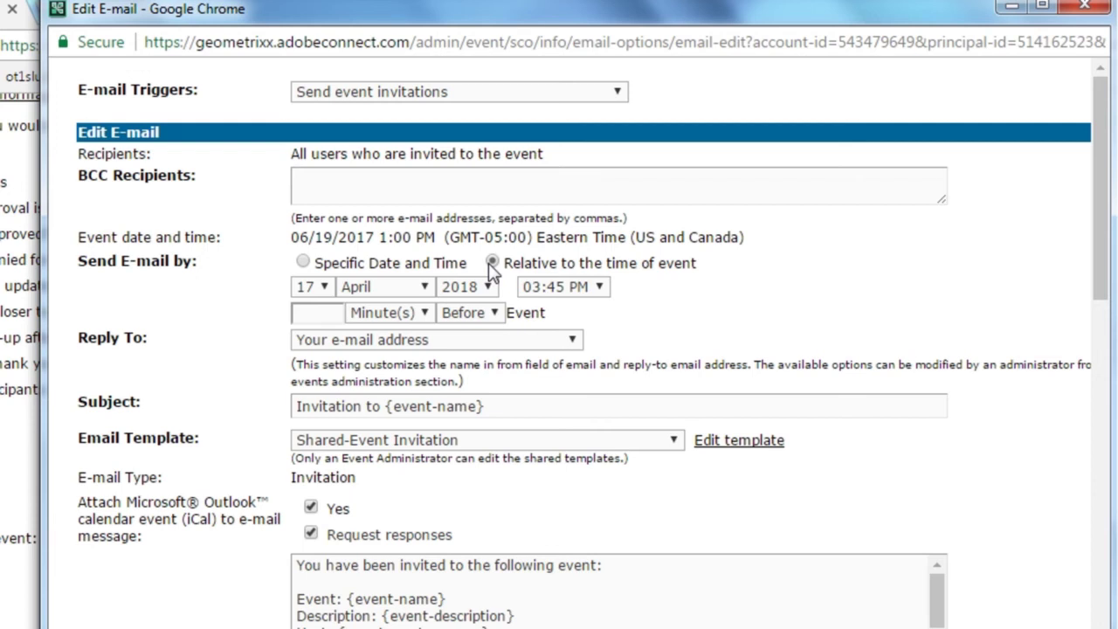
left_click(417, 313)
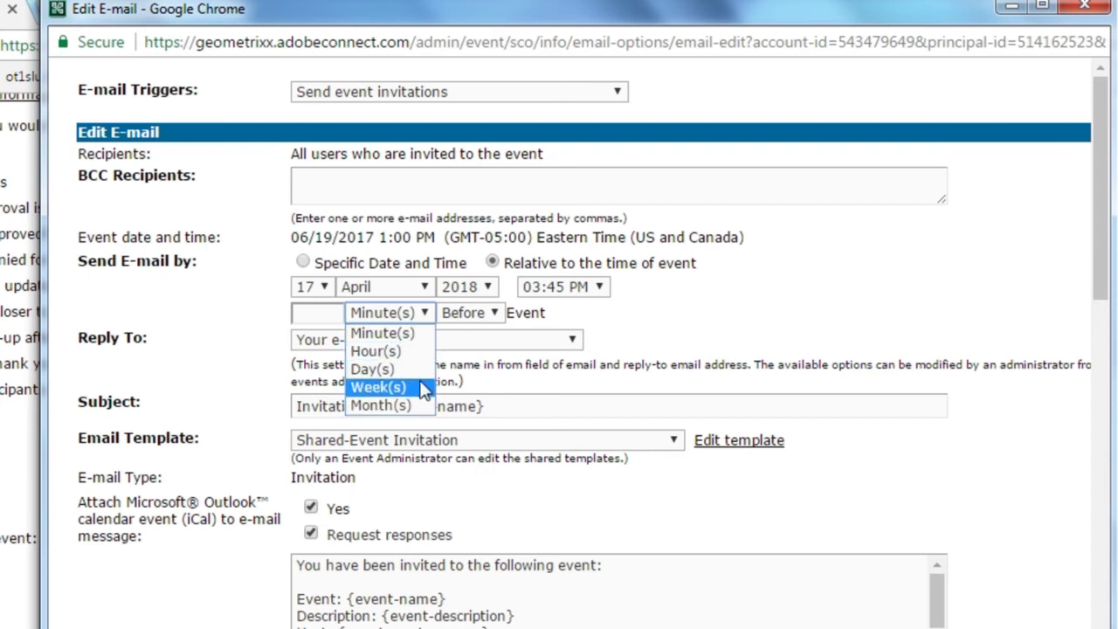
left_click(606, 310)
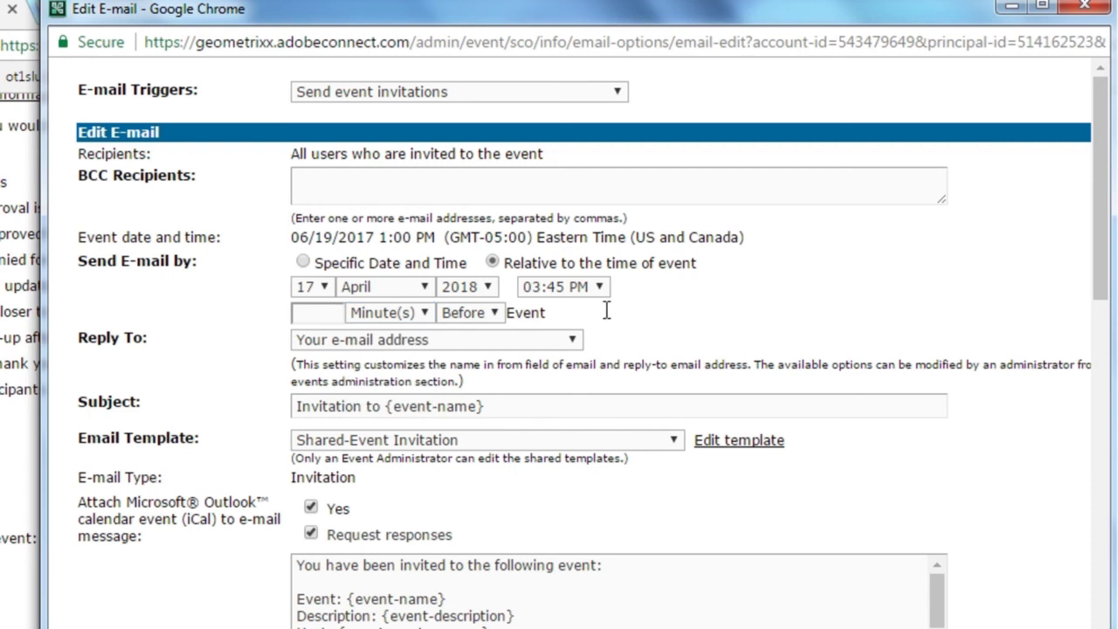
Step: View the invitation's reply-to choices and open the email aliases of Event Administration in a new browser tab
left_click(447, 340)
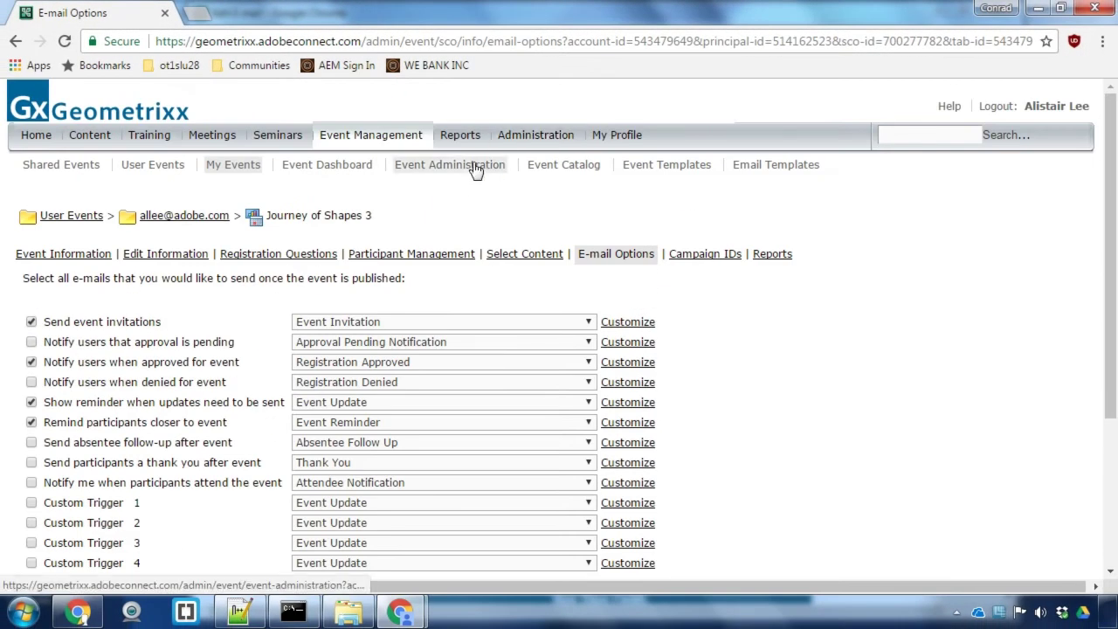
middle_click(476, 169)
left_click(271, 13)
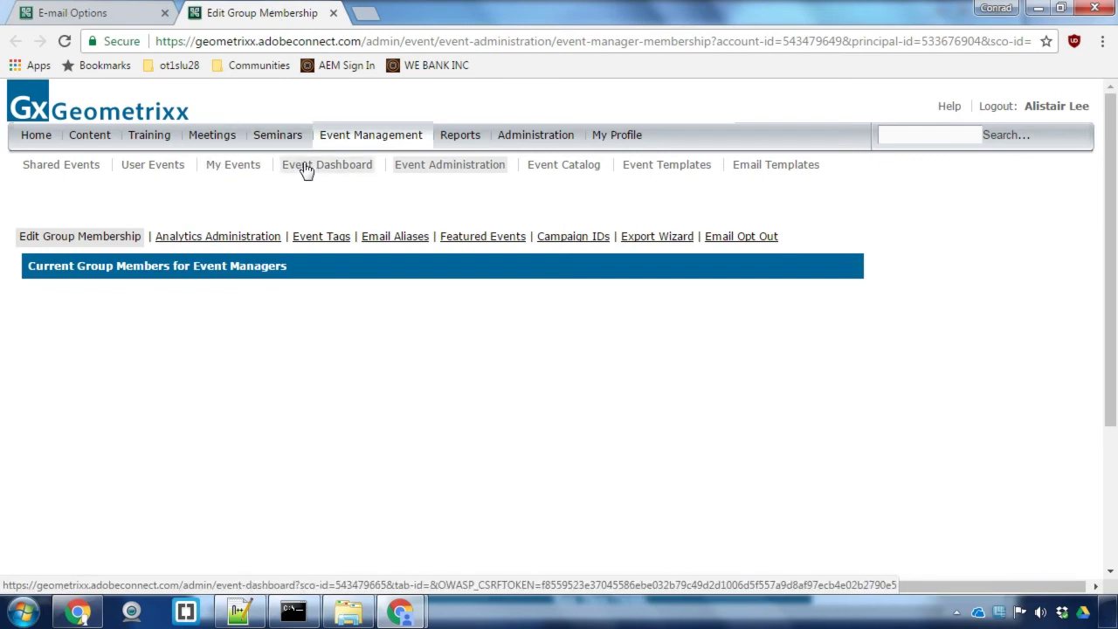
left_click(420, 237)
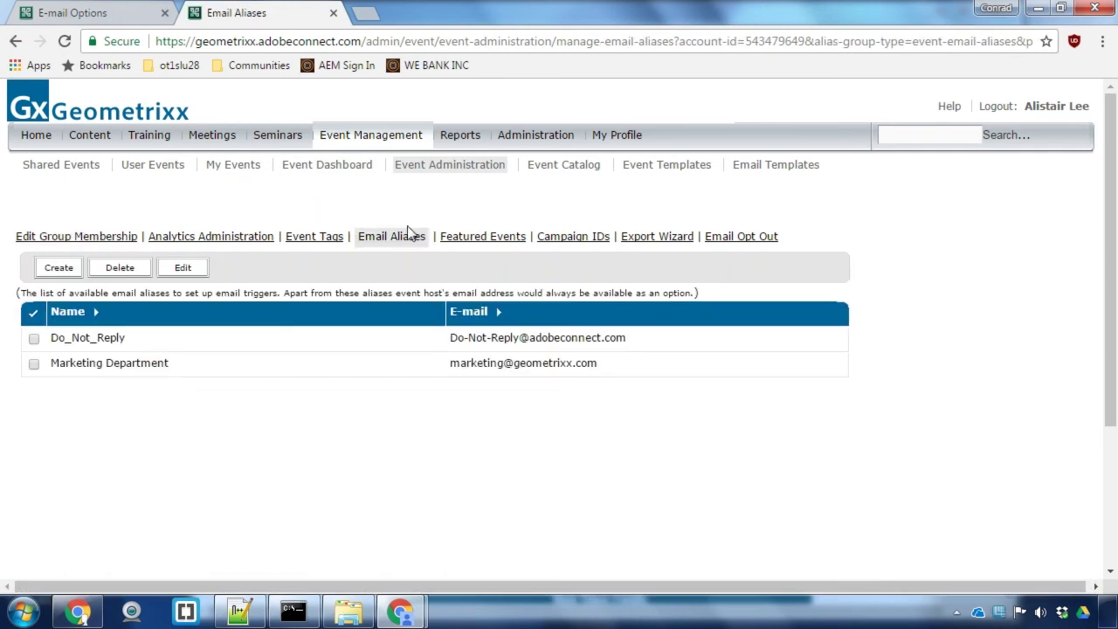
left_click(67, 272)
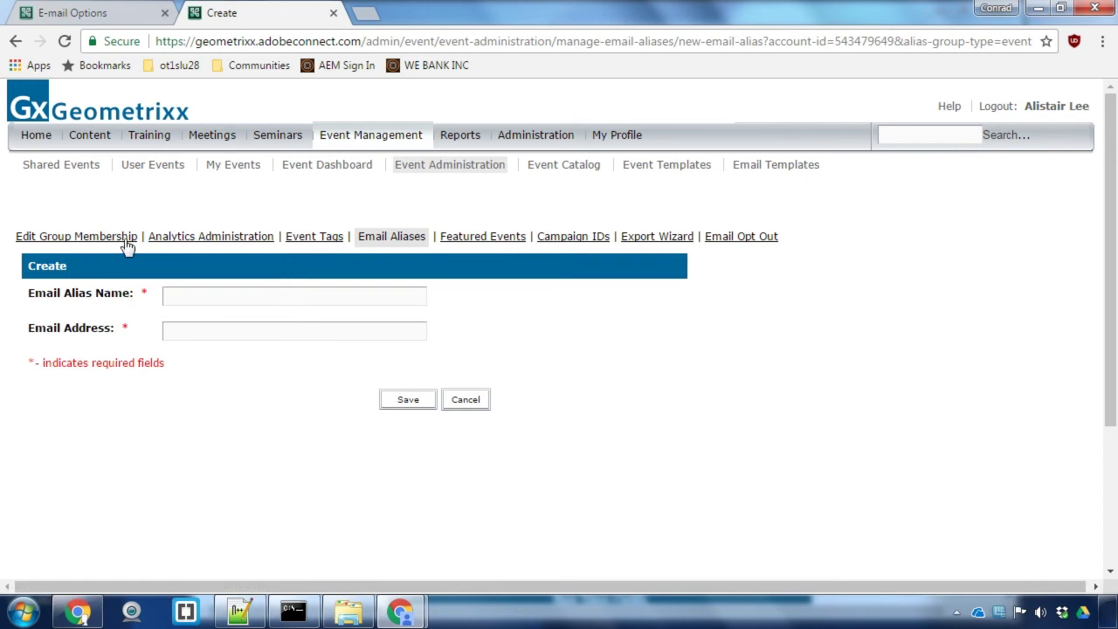
left_click(189, 300)
left_click(186, 334)
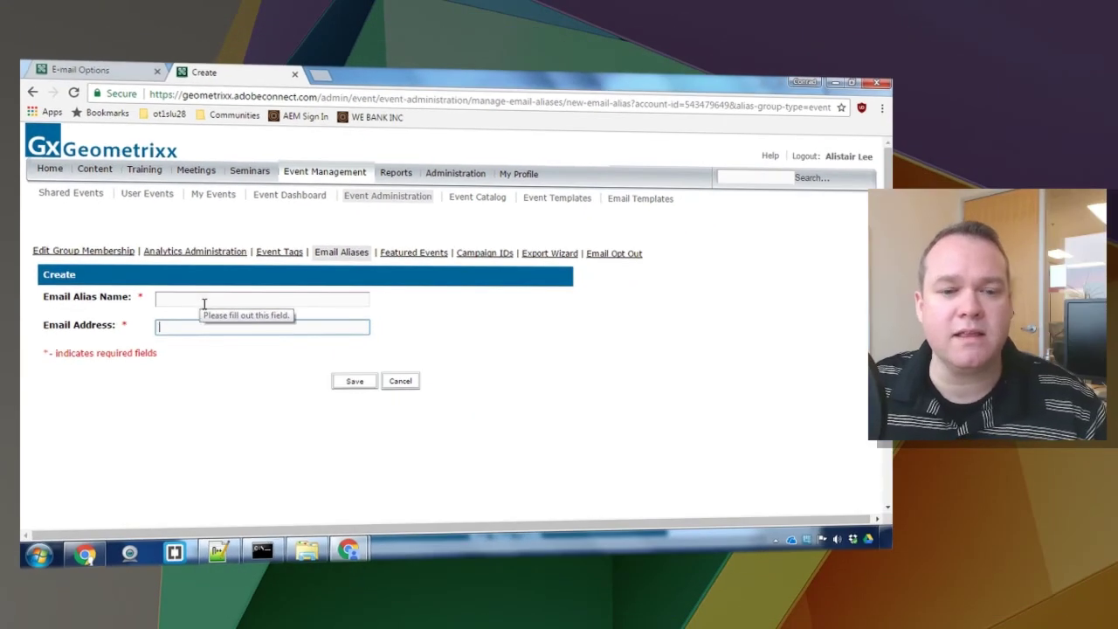
left_click(398, 383)
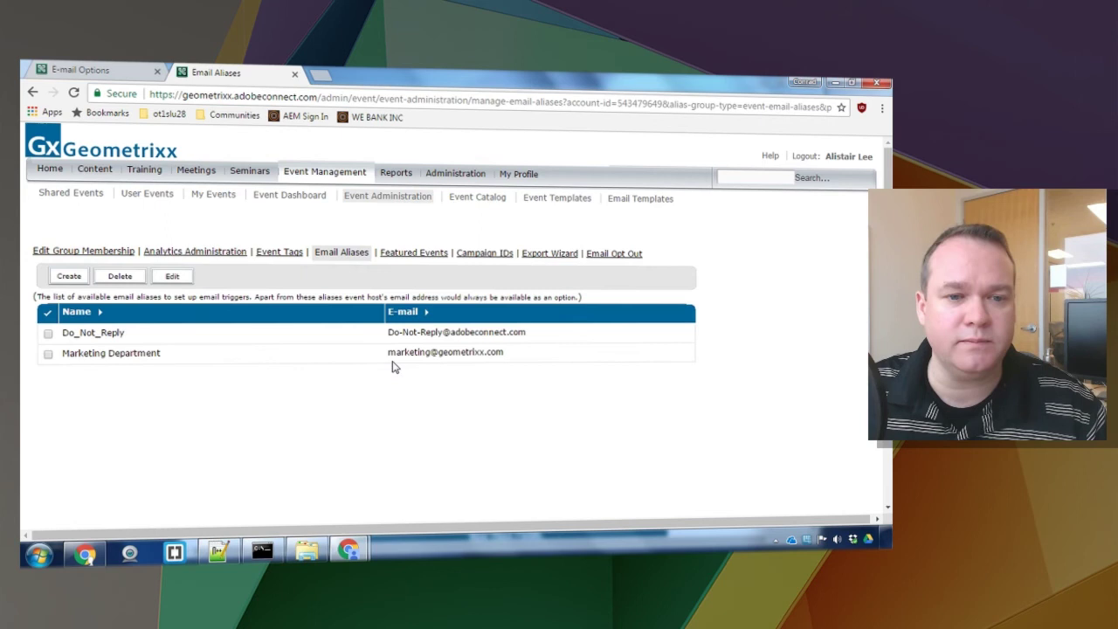
Step: Return to the Edit E-mail window and examine the invitation's subject, calendar message, runtime fields and template preview
left_click(89, 76)
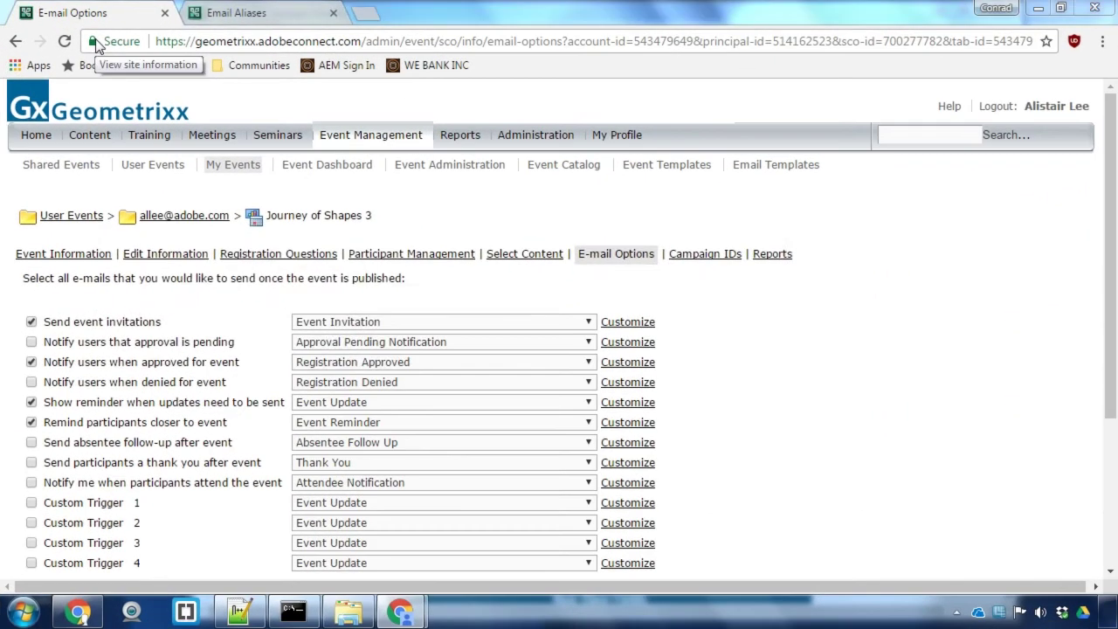
key("alt+Tab")
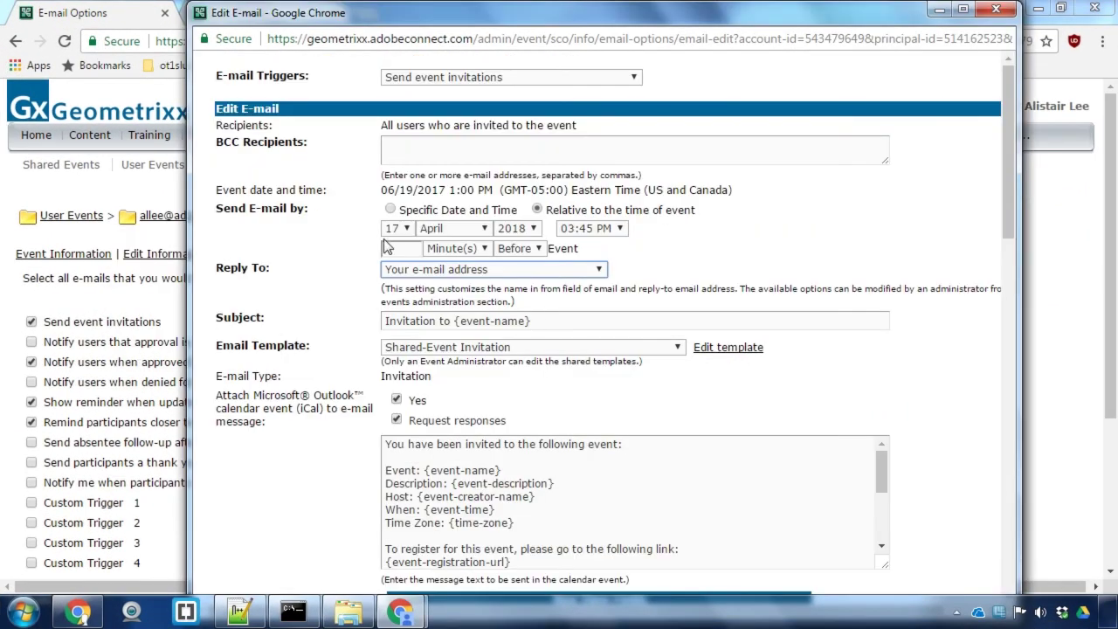
scroll(524, 325, "down", 1)
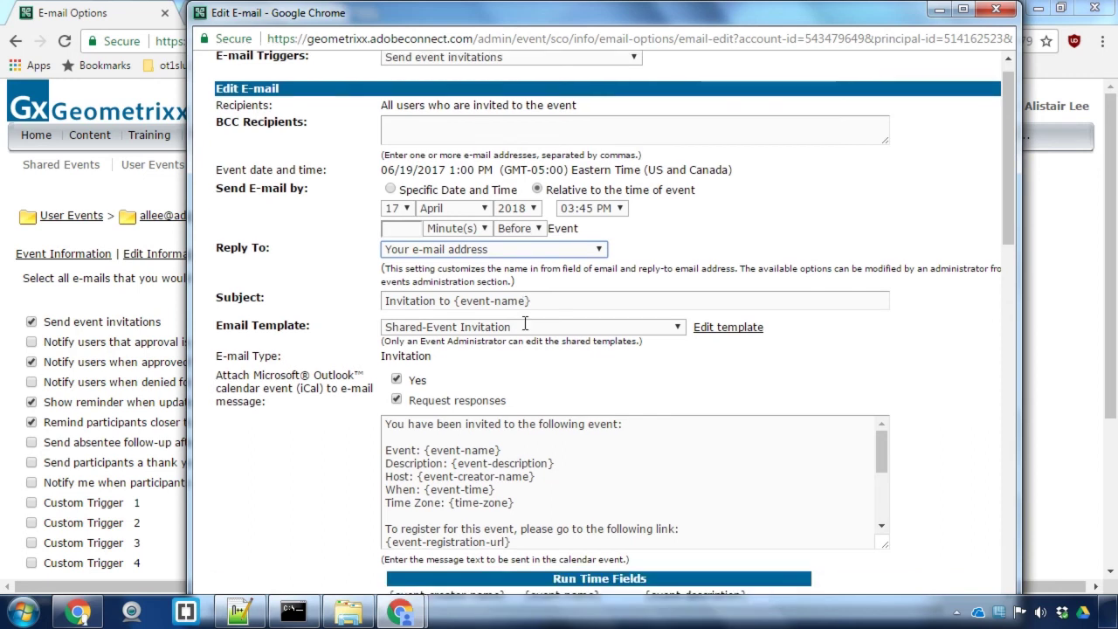
scroll(524, 330, "down", 1)
left_click_drag(530, 146, 456, 142)
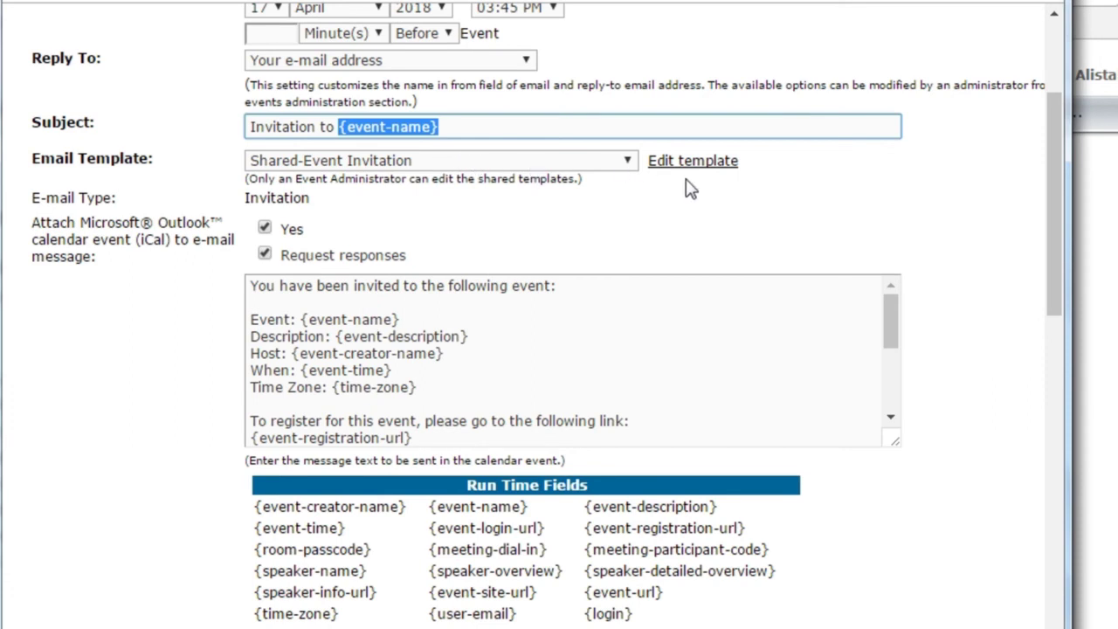
scroll(200, 315, "down", 2)
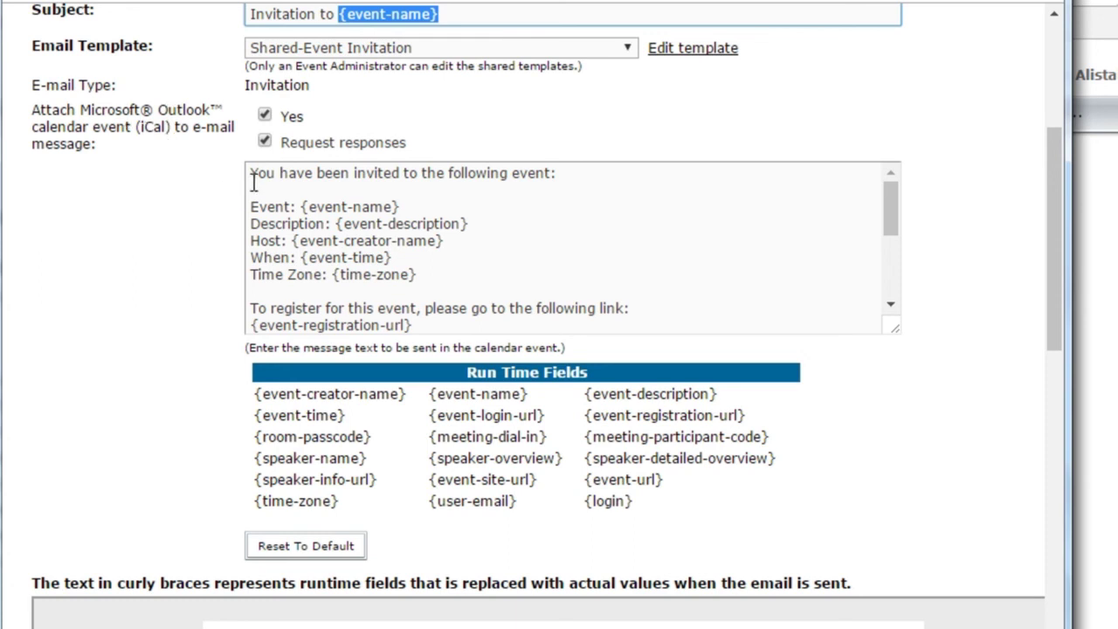
left_click_drag(252, 173, 495, 338)
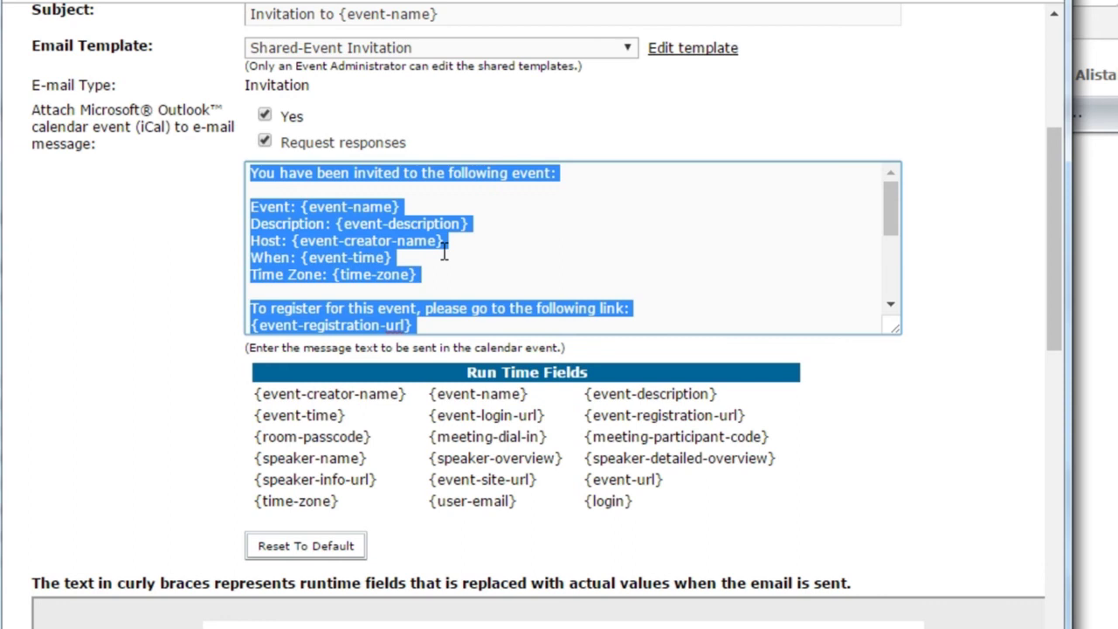
left_click(487, 315)
scroll(488, 314, "down", 5)
scroll(871, 501, "down", 7)
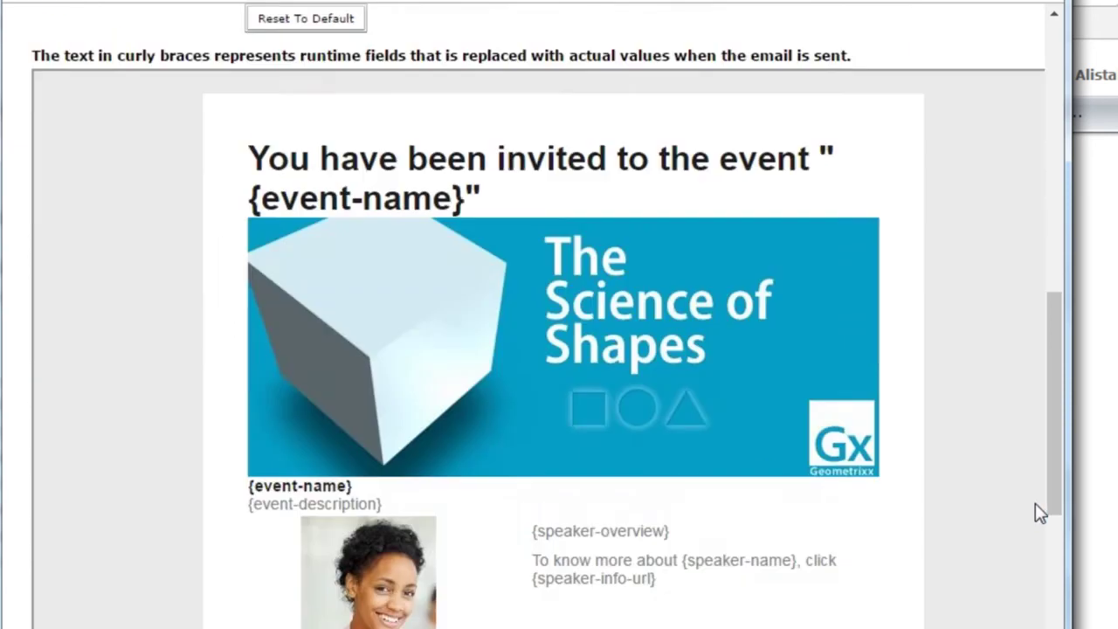
Step: Turn off the response request for the Outlook calendar event attached to the invitation, keeping the calendar attachment itself enabled
scroll(1027, 523, "up", 10)
scroll(865, 559, "down", 3)
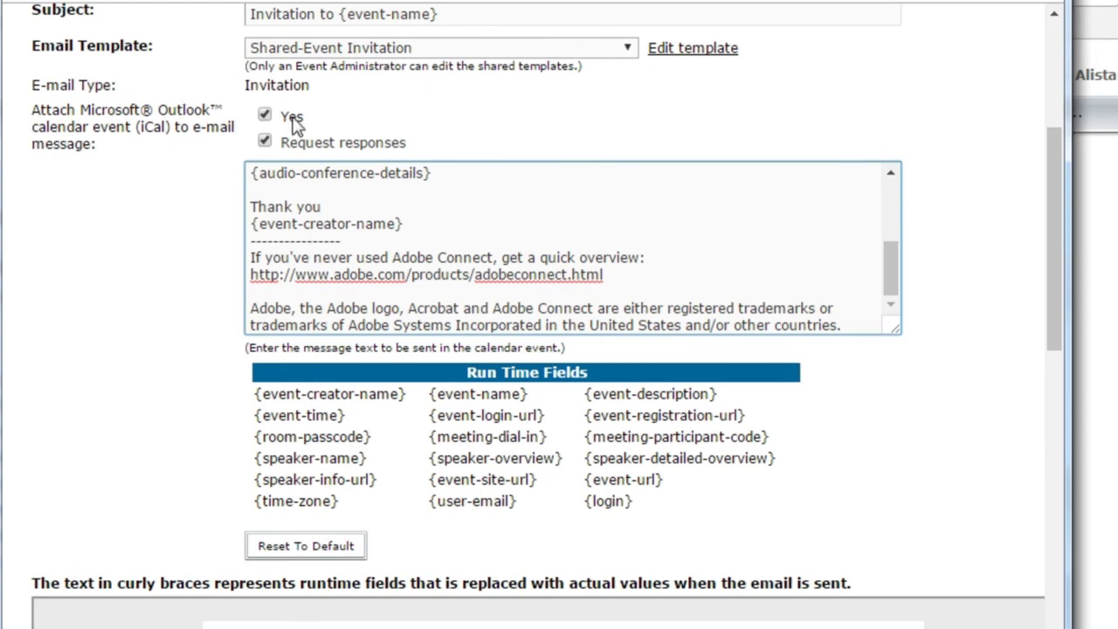
left_click_drag(283, 144, 380, 161)
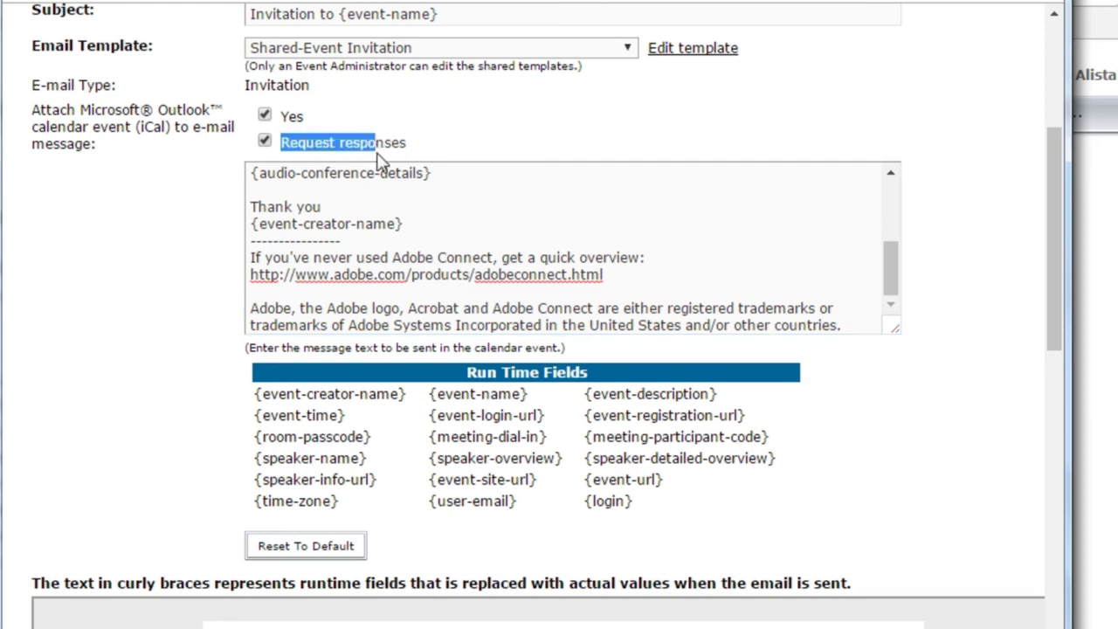
left_click(265, 141)
left_click(195, 287)
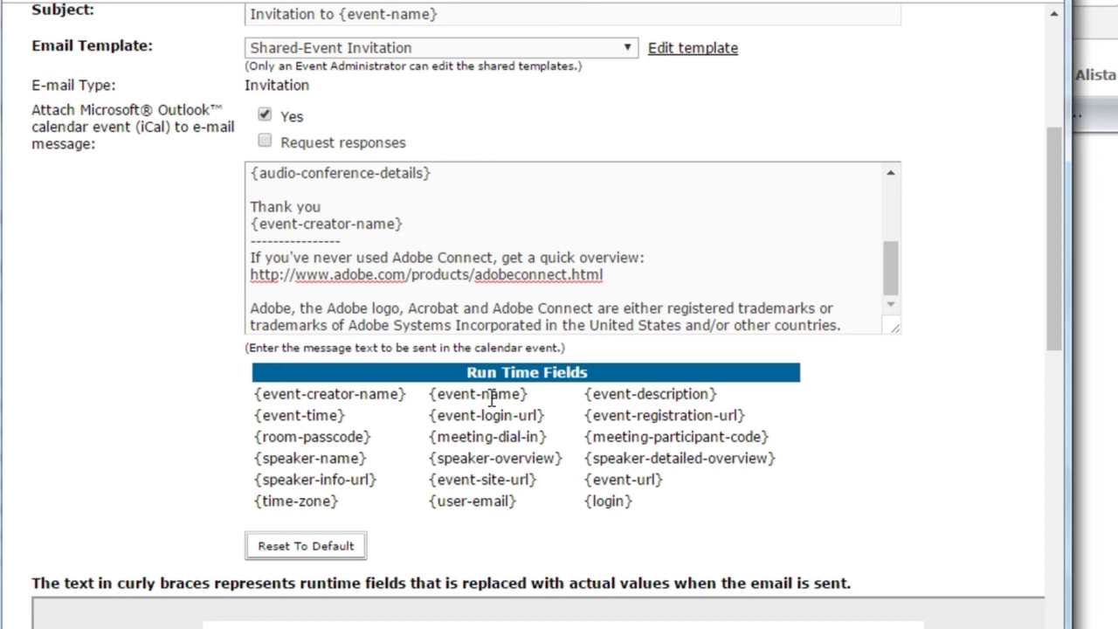
Step: Download the email status report for the event and save the e-mail options
scroll(501, 420, "down", 12)
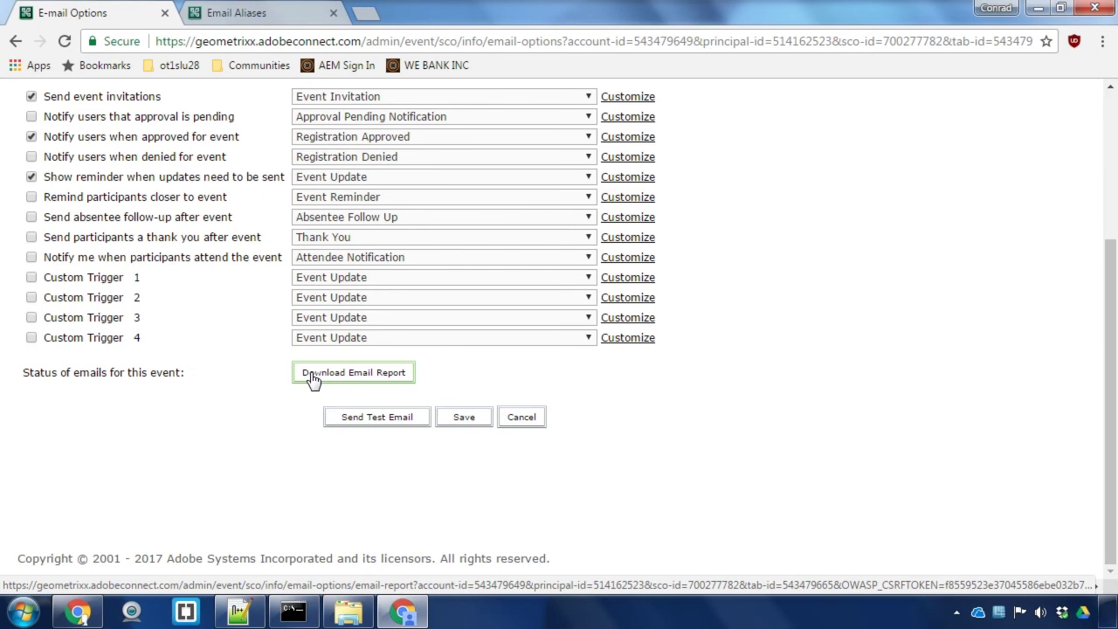
left_click(313, 373)
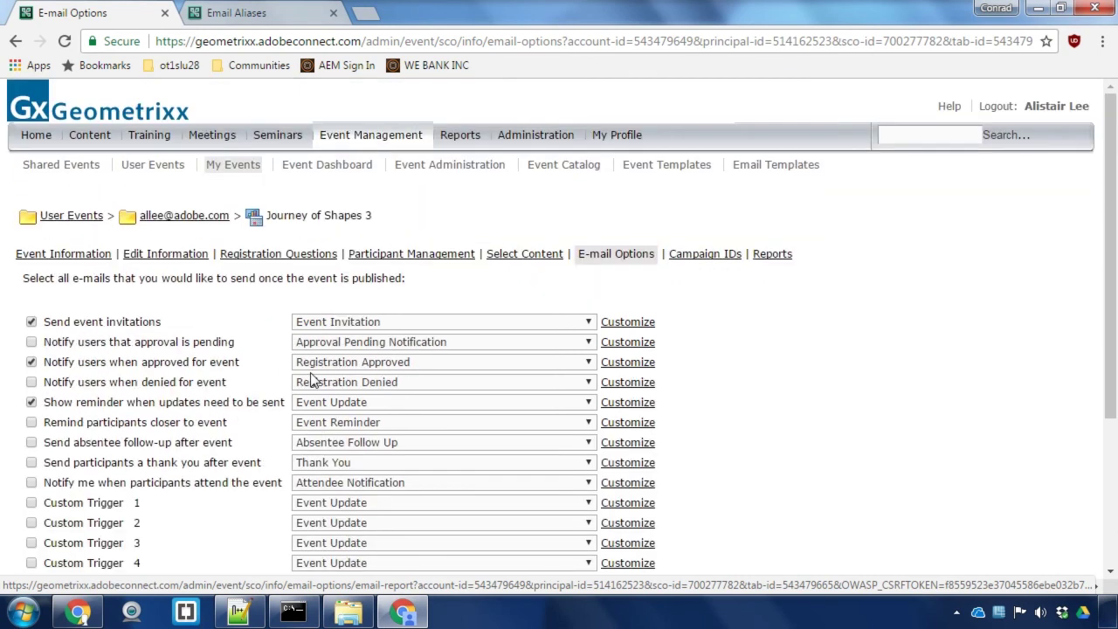
scroll(437, 419, "down", 3)
left_click(480, 425)
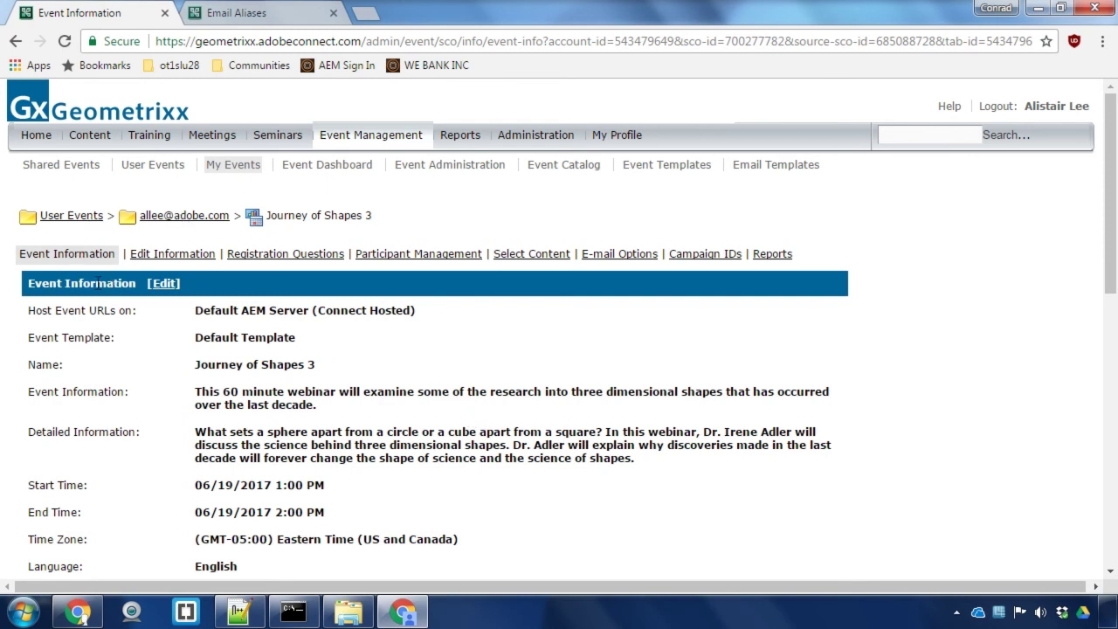
Step: Examine the publication and notification status of the Journey of Shapes 3 event in its event information
scroll(354, 424, "down", 9)
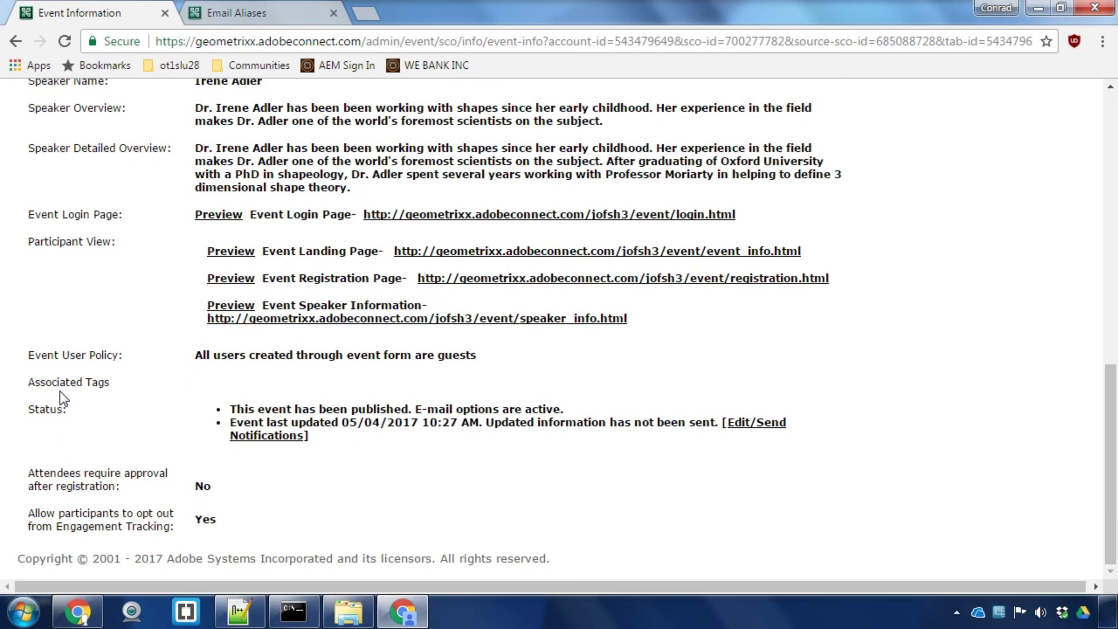
left_click_drag(30, 411, 87, 409)
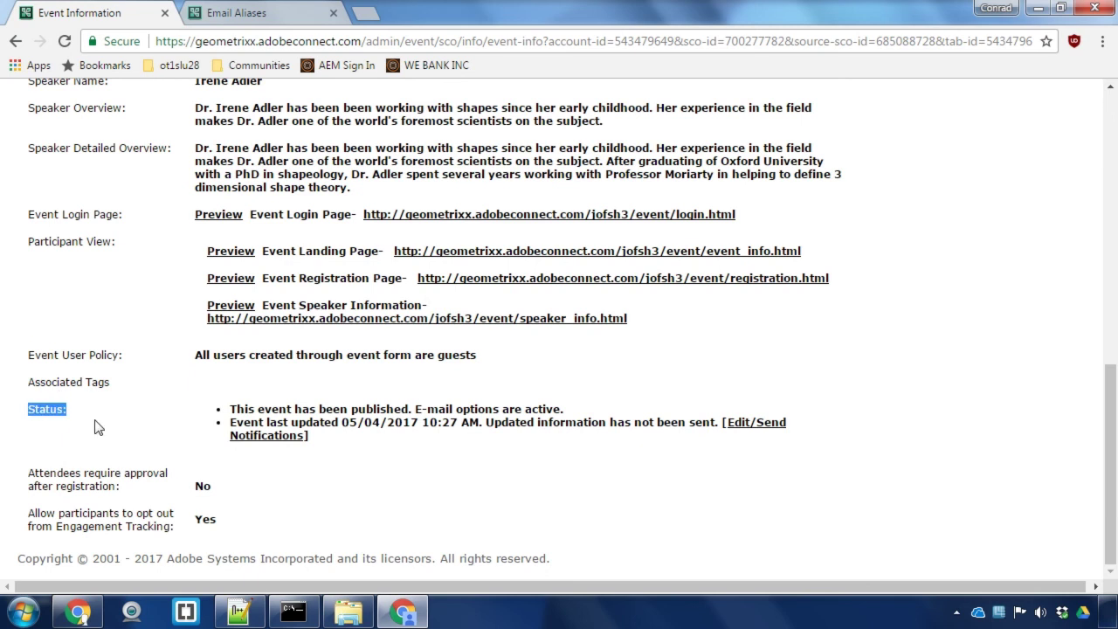